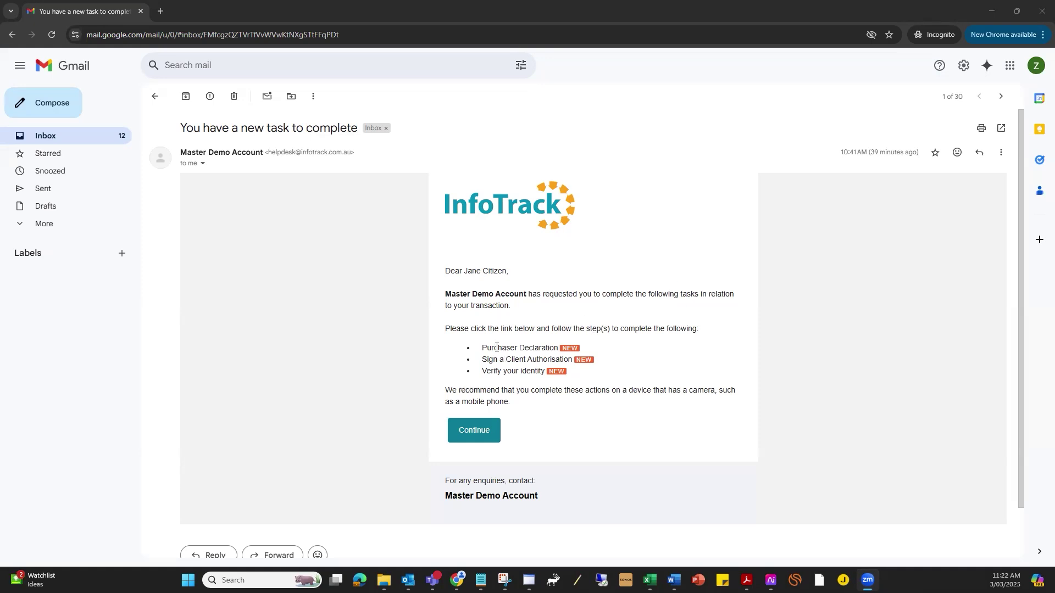
Follow the Continue link in the 'You have a new task to complete' email into the portal
click(478, 436)
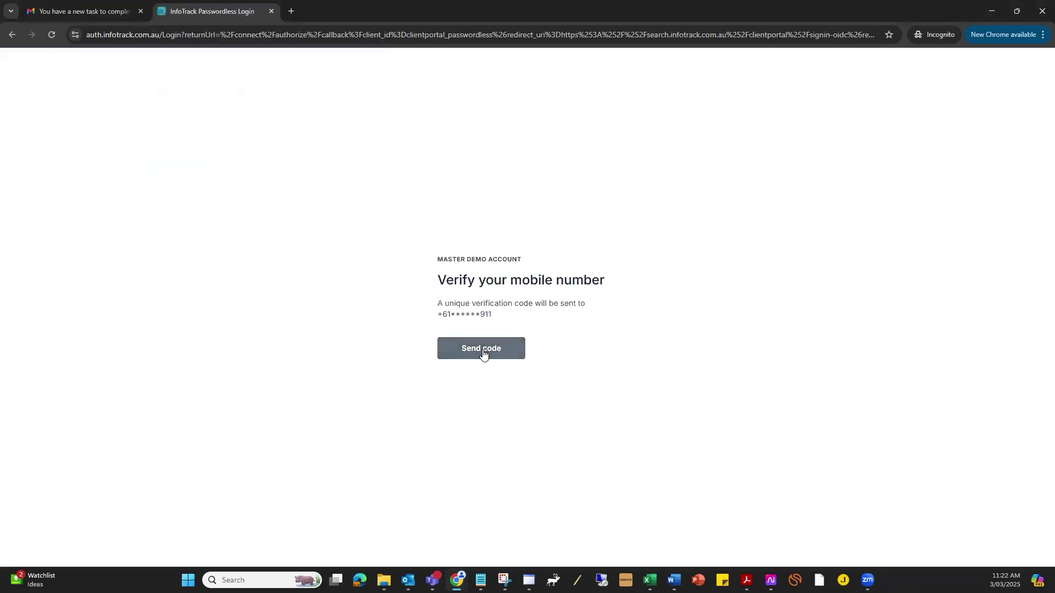
Request a one-time verification code by SMS to the mobile number
click(483, 353)
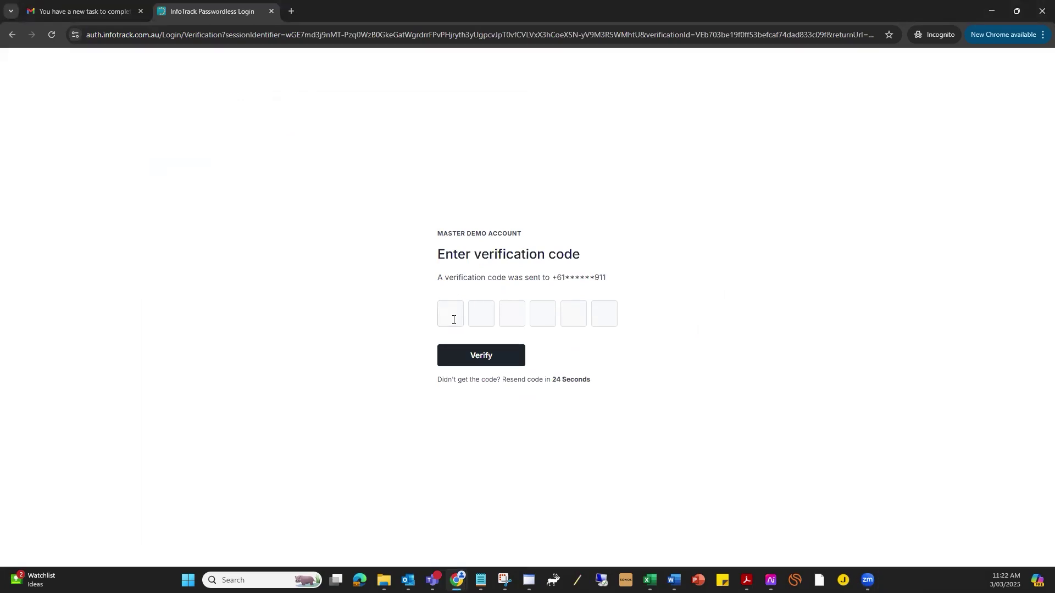
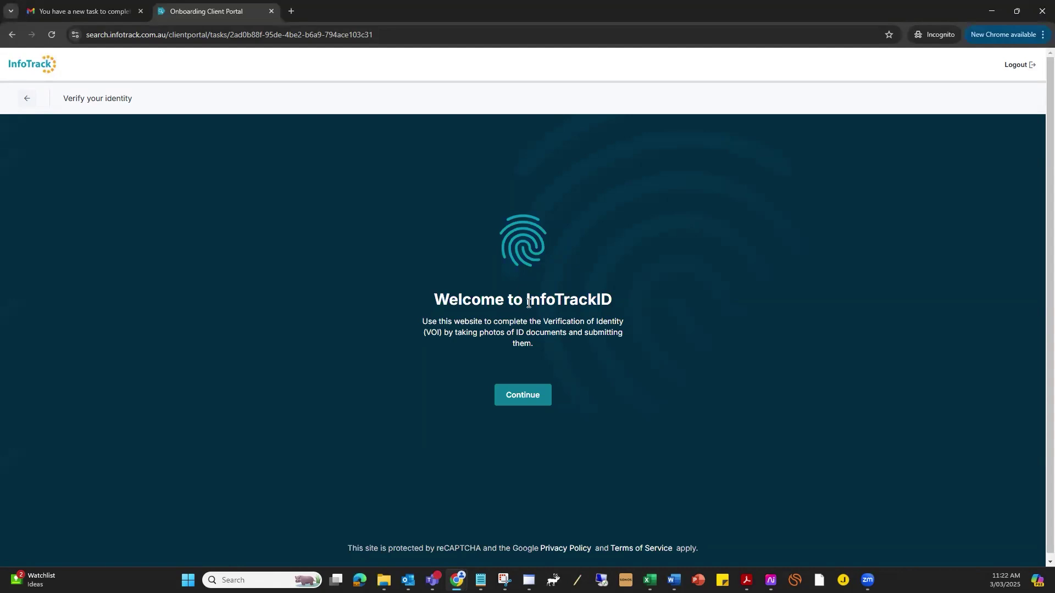
Continue through the InfoTrackID welcome page and the Steps to be completed overview
click(528, 396)
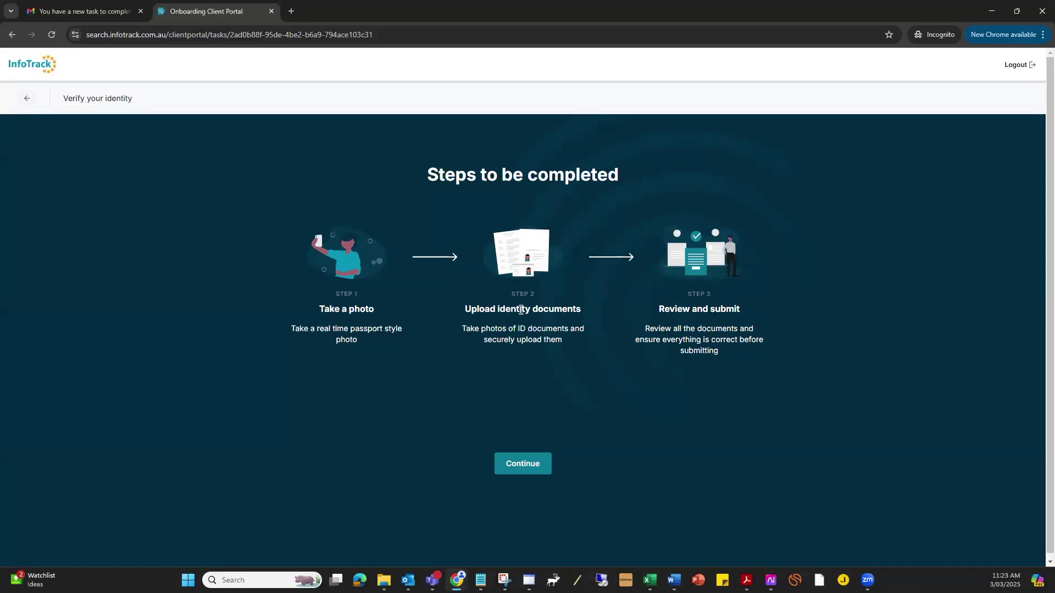
click(522, 464)
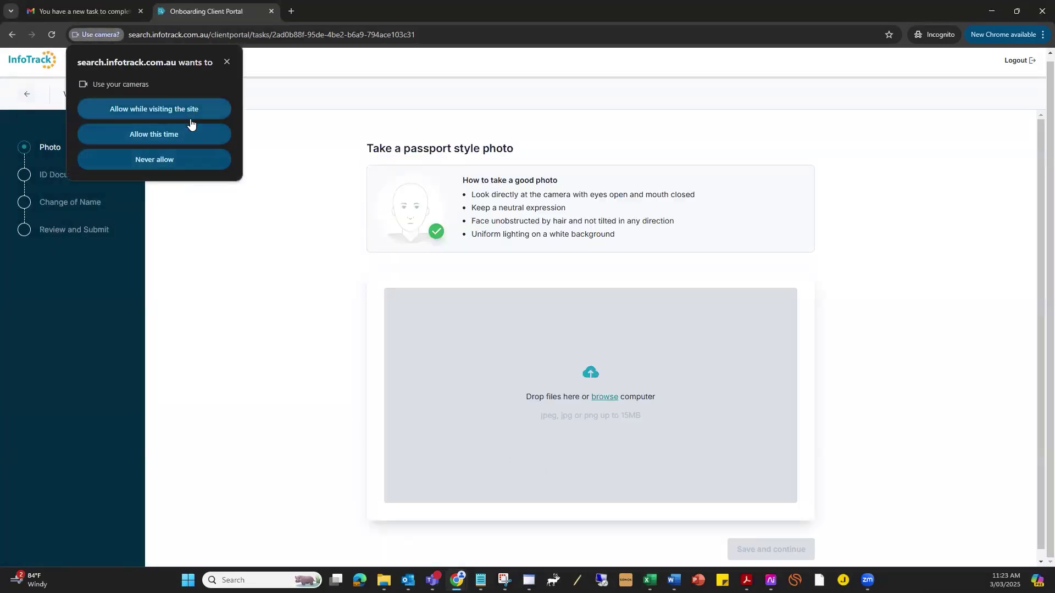
Allow camera access, upload the selfie from Downloads > ID, allow location, and save the photo
click(185, 141)
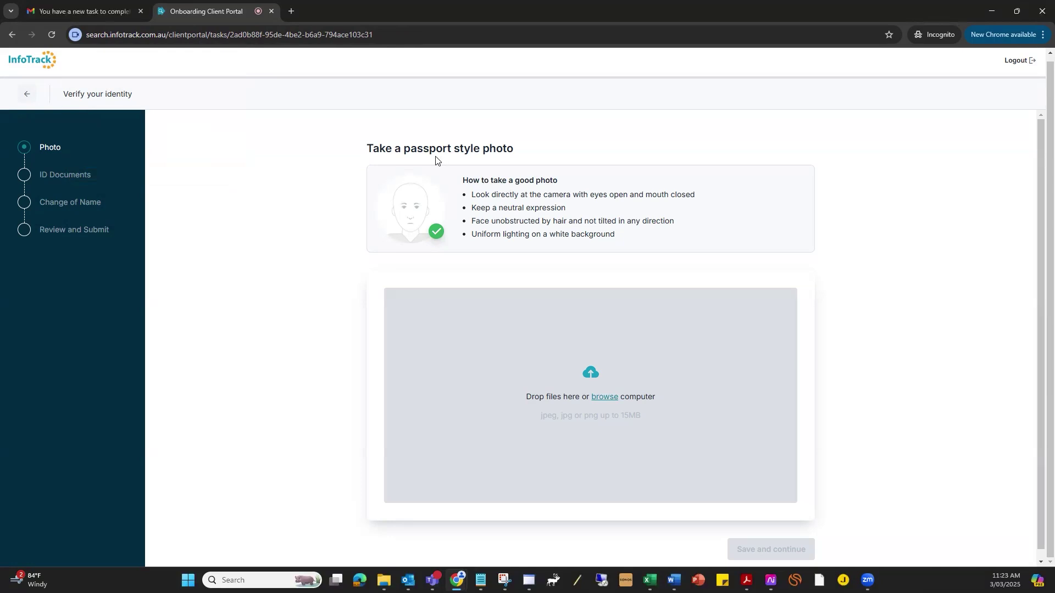
click(604, 398)
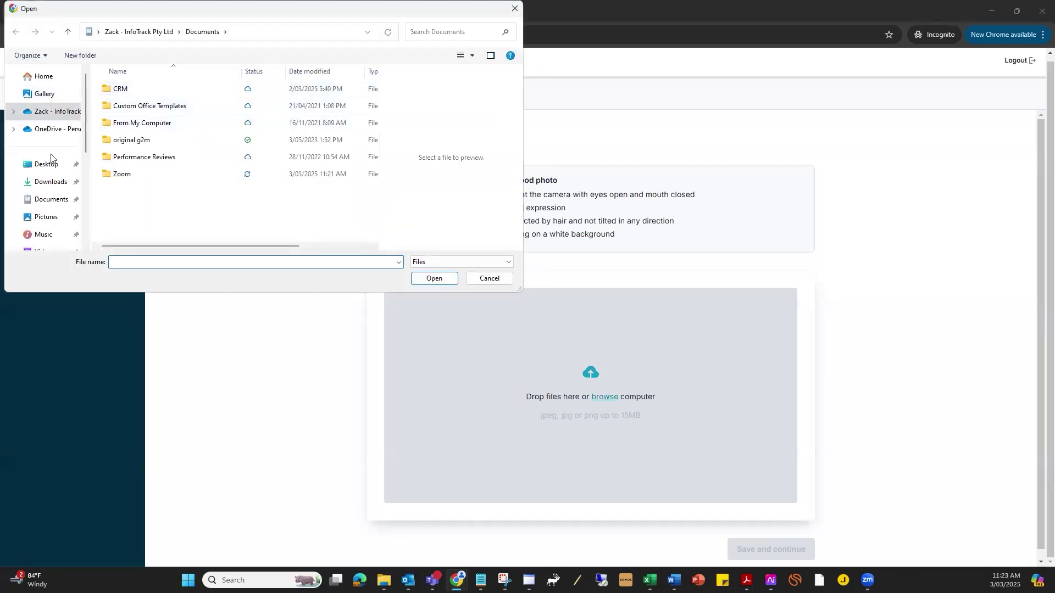
click(58, 182)
double_click(124, 105)
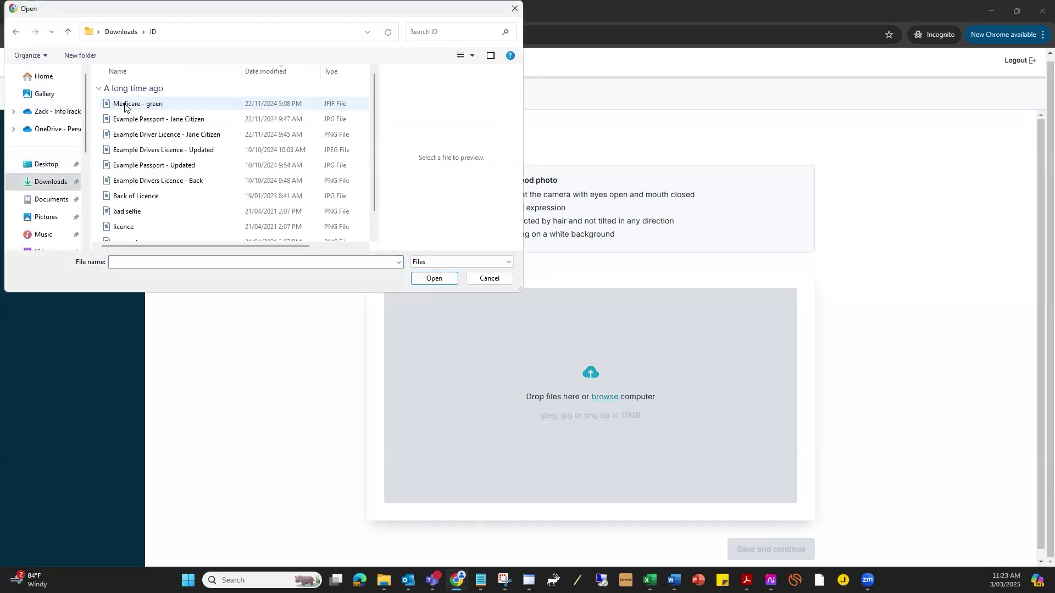
scroll(376, 227, down, 1)
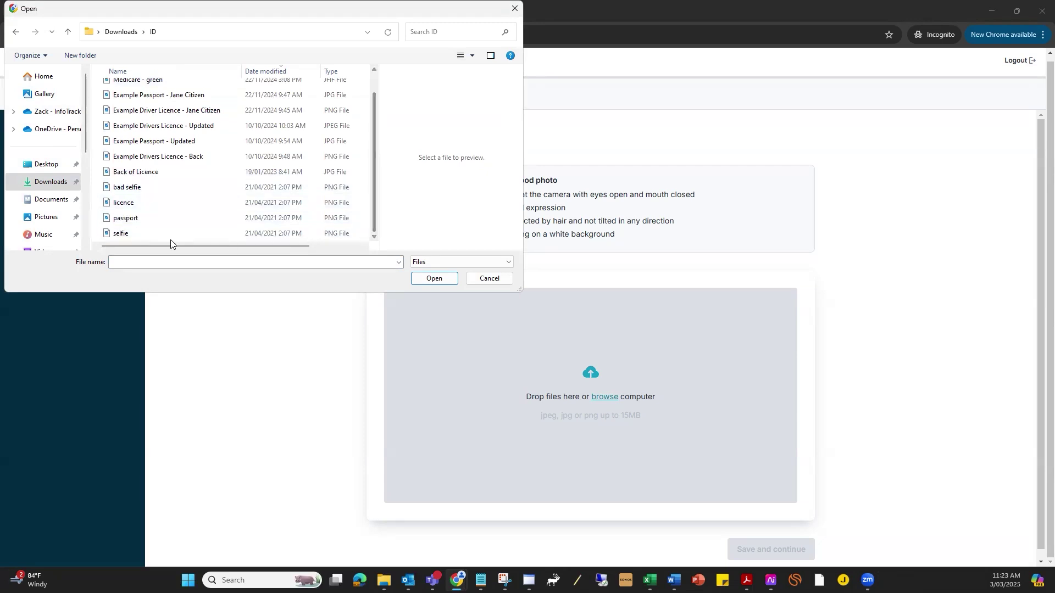
click(184, 235)
click(442, 281)
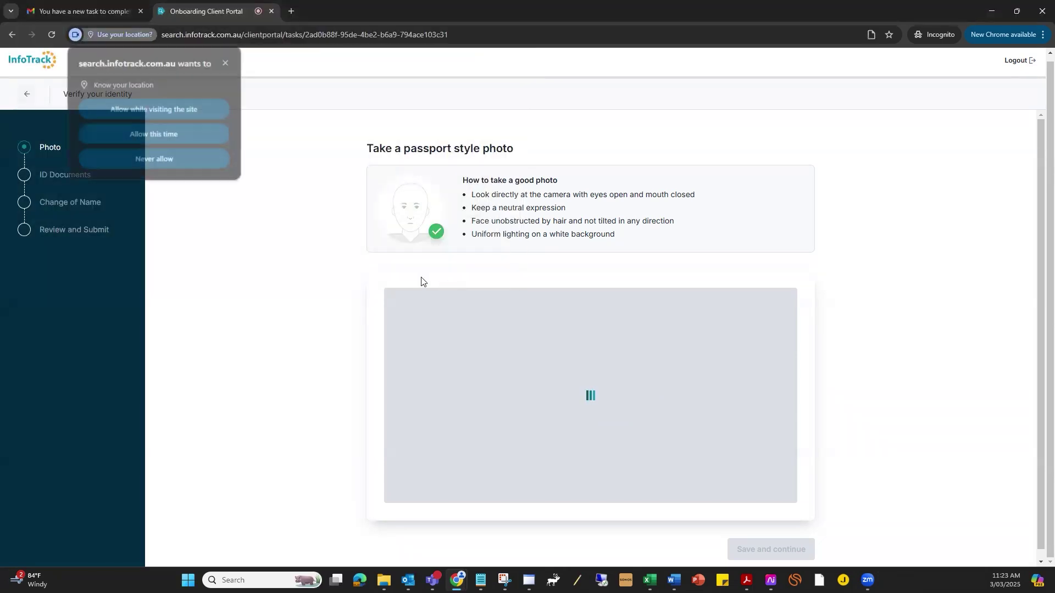
click(149, 131)
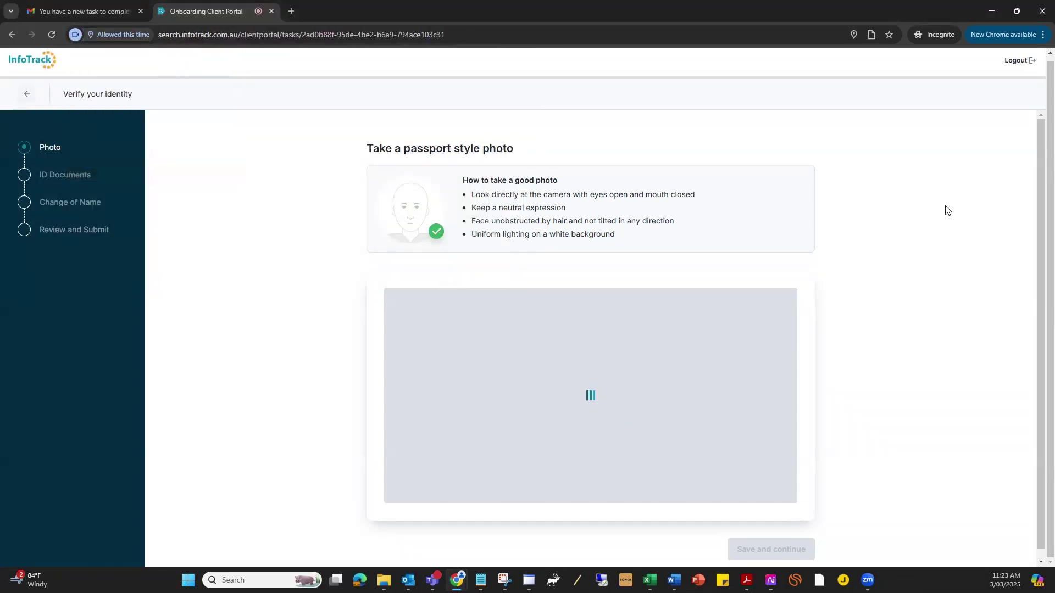
drag(1038, 165, 1039, 199)
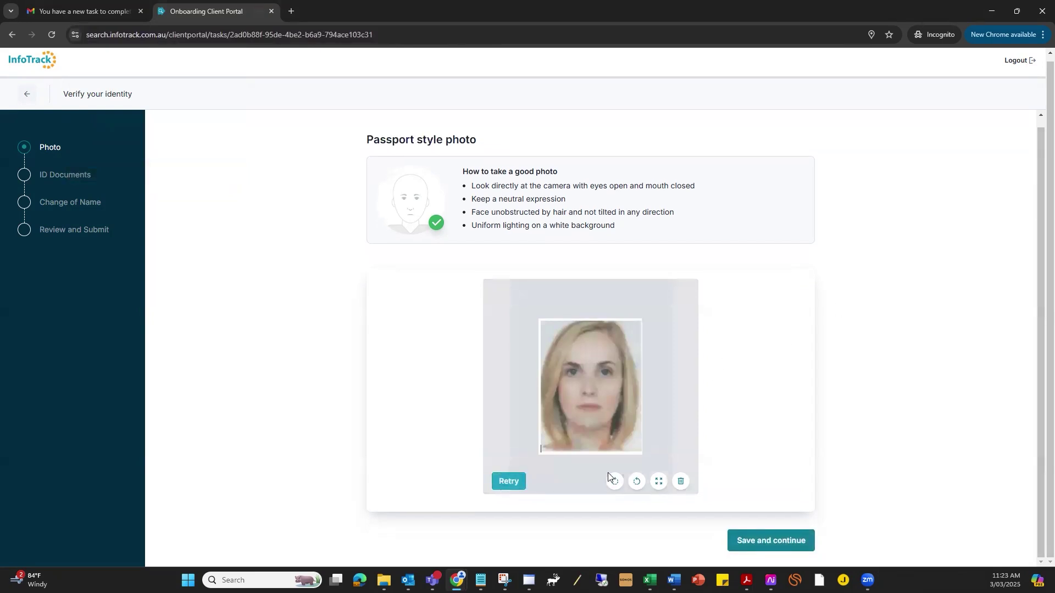
click(760, 551)
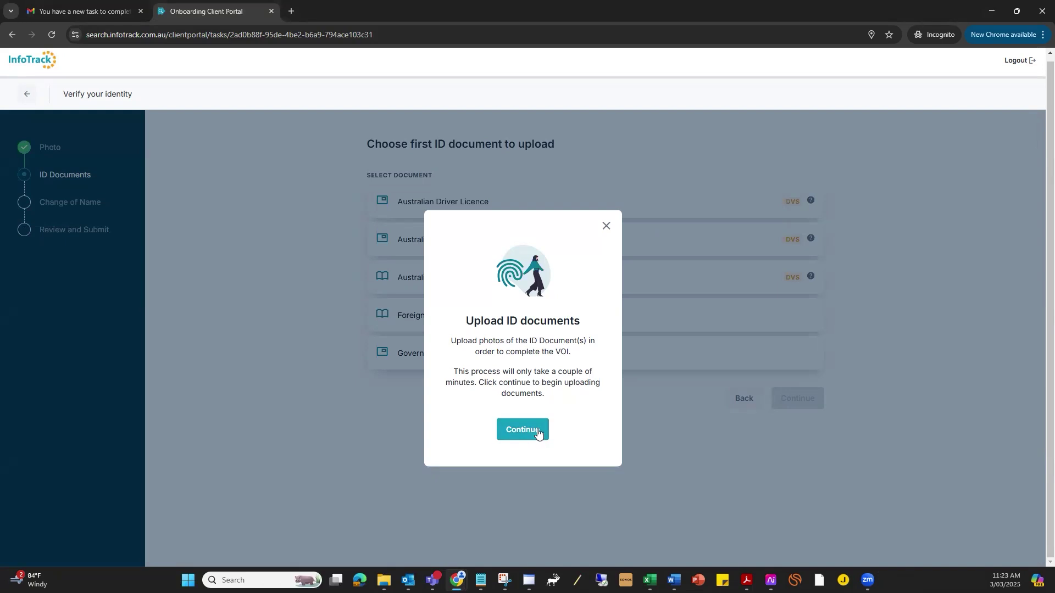
Choose Australian Driver Licence and upload the 'Example Drivers Licence - Updated' front image
click(521, 429)
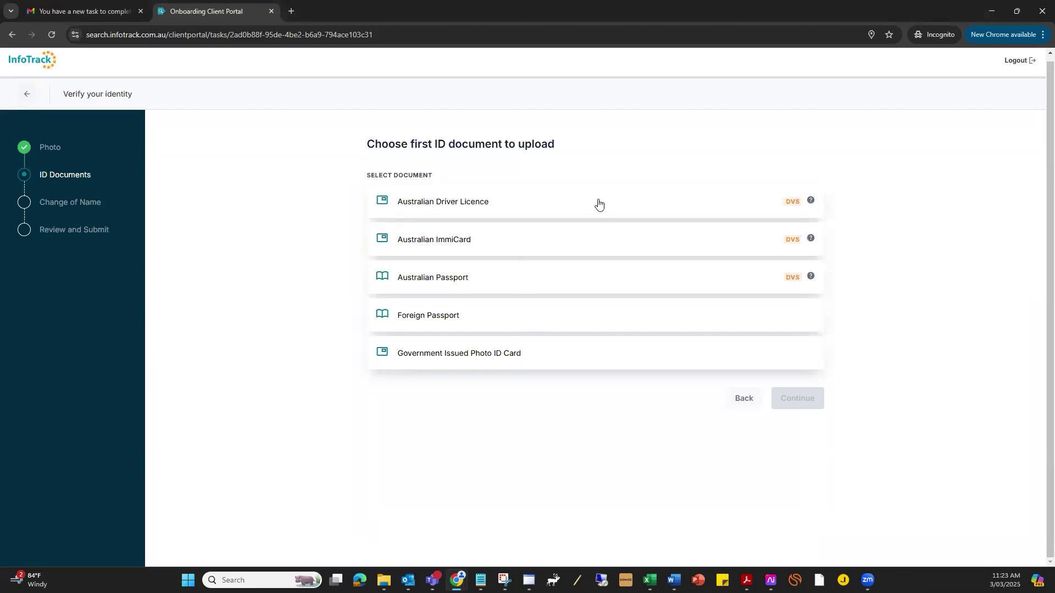
mouse_move(810, 200)
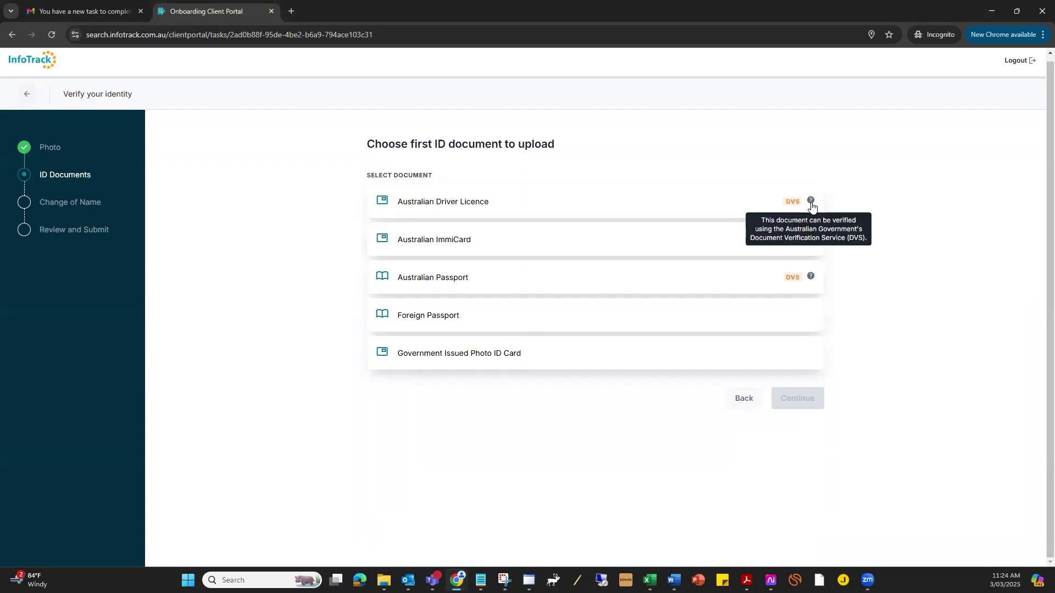
click(477, 205)
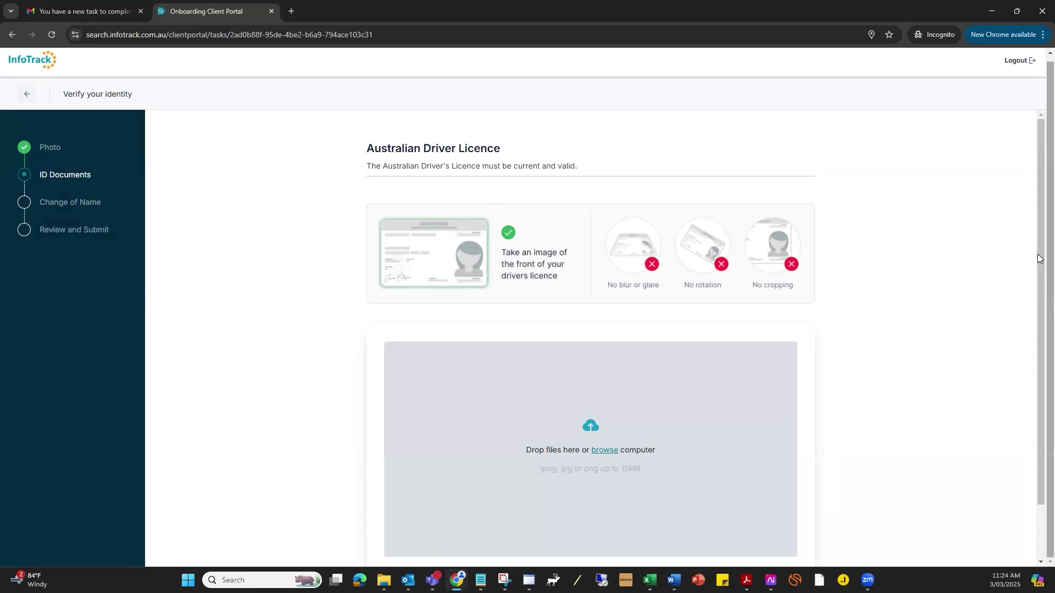
drag(1040, 258, 1040, 328)
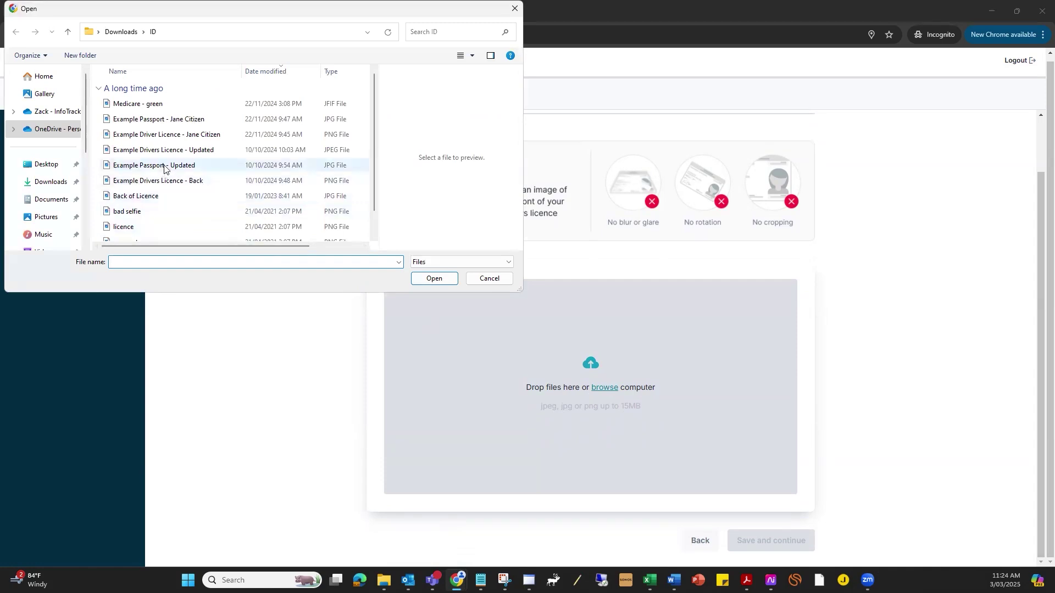
click(186, 150)
click(441, 280)
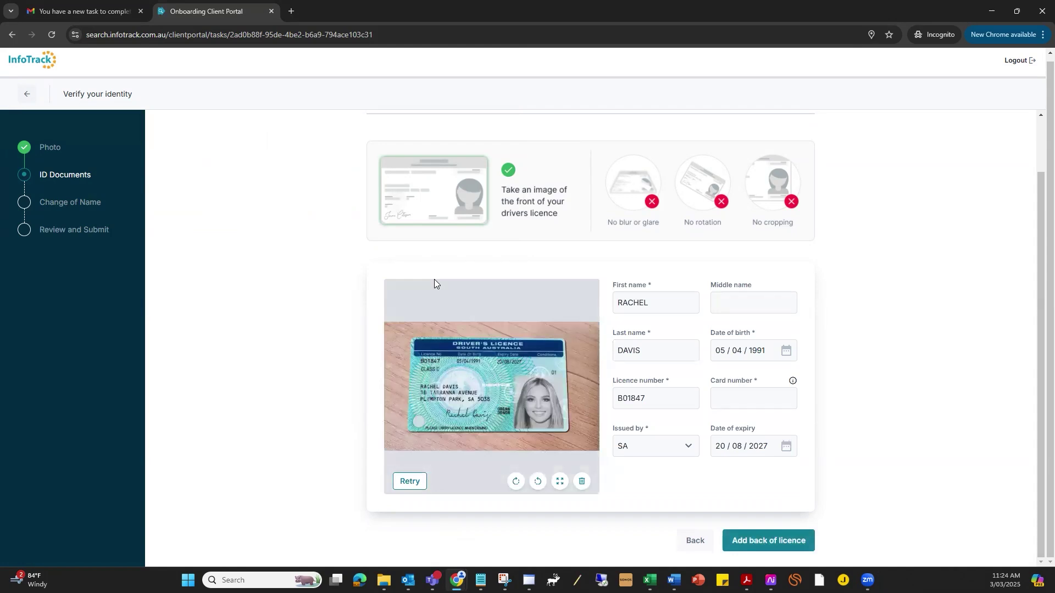
Enter licence card number 123456789 and begin uploading the licence back
click(746, 397)
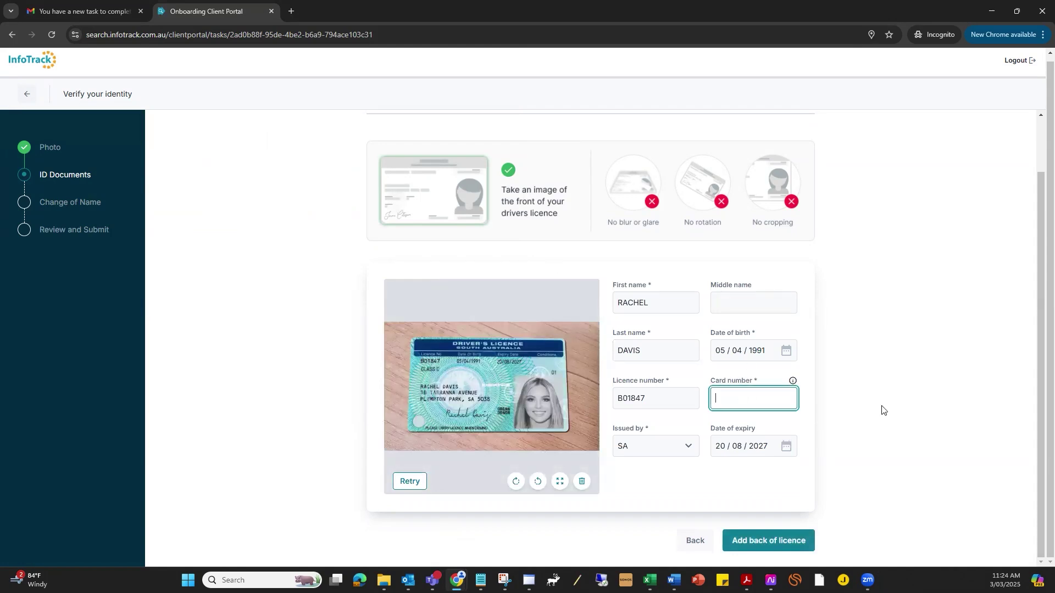
text(123456789)
right_click(910, 438)
click(900, 486)
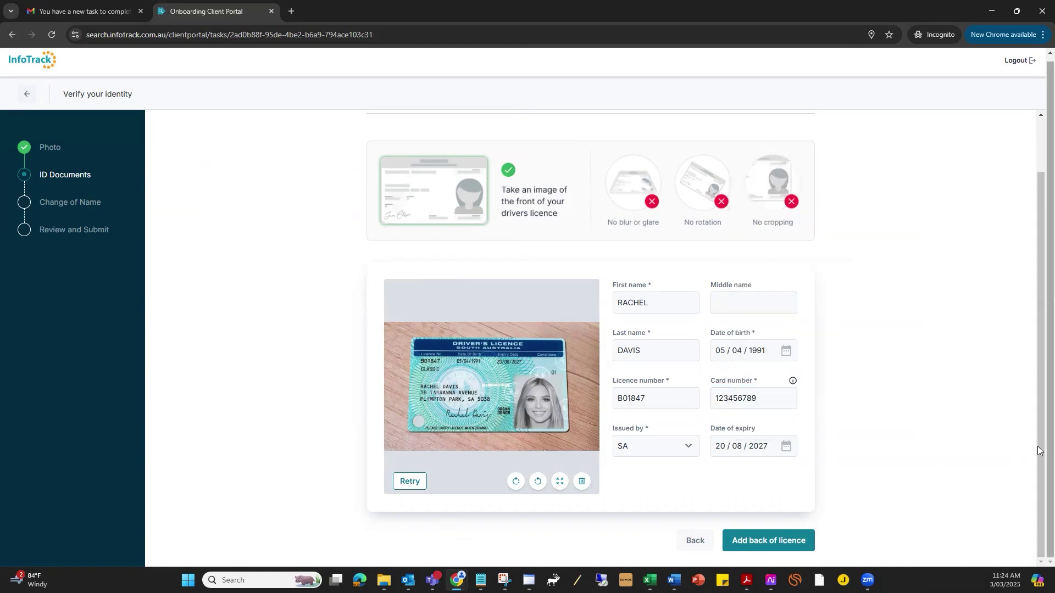
click(774, 539)
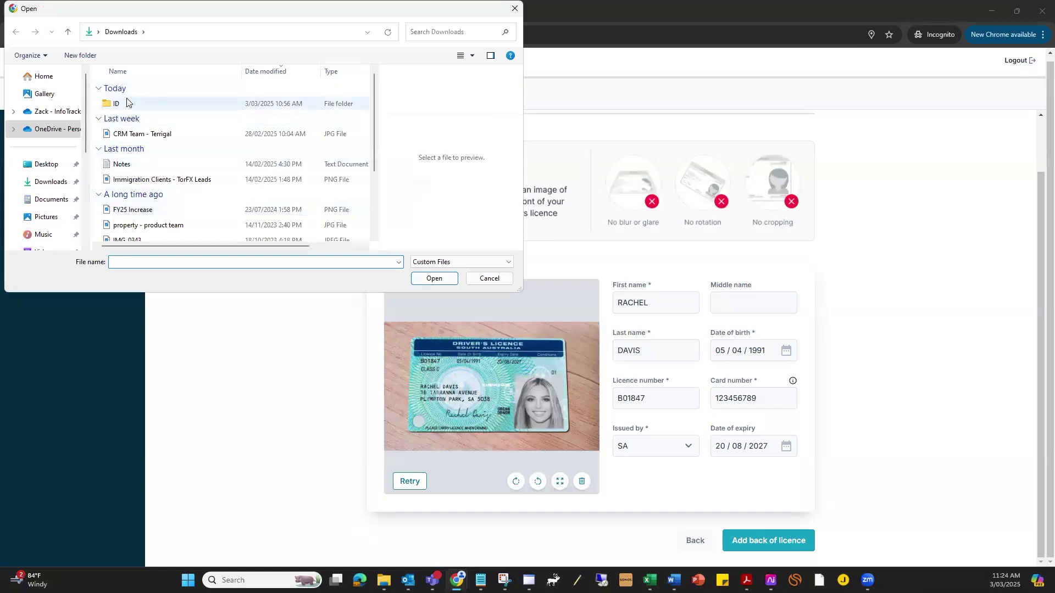
Upload the back-of-licence image from the ID folder
double_click(124, 104)
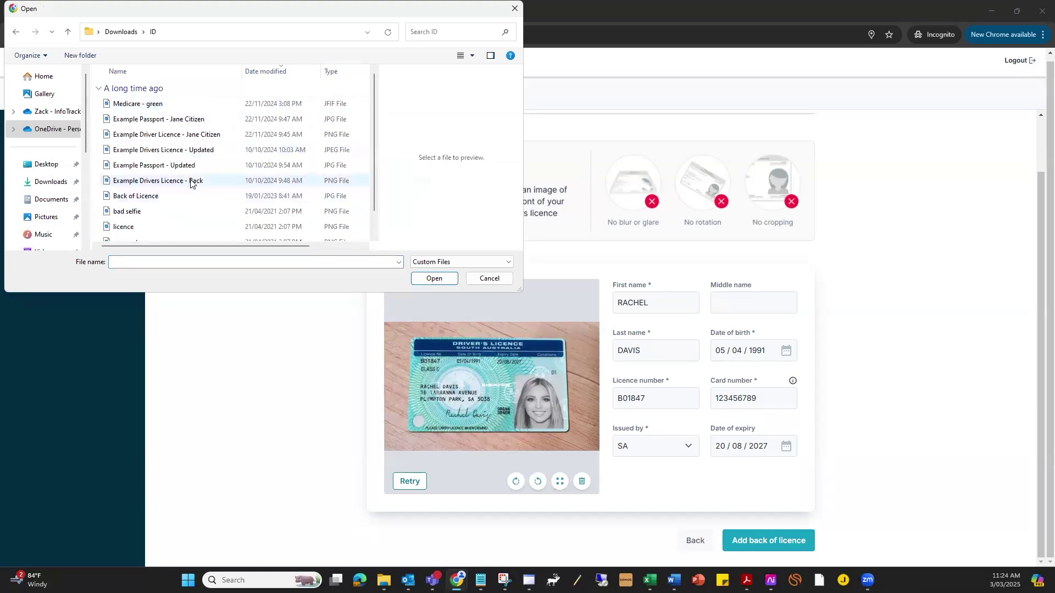
click(191, 180)
click(434, 279)
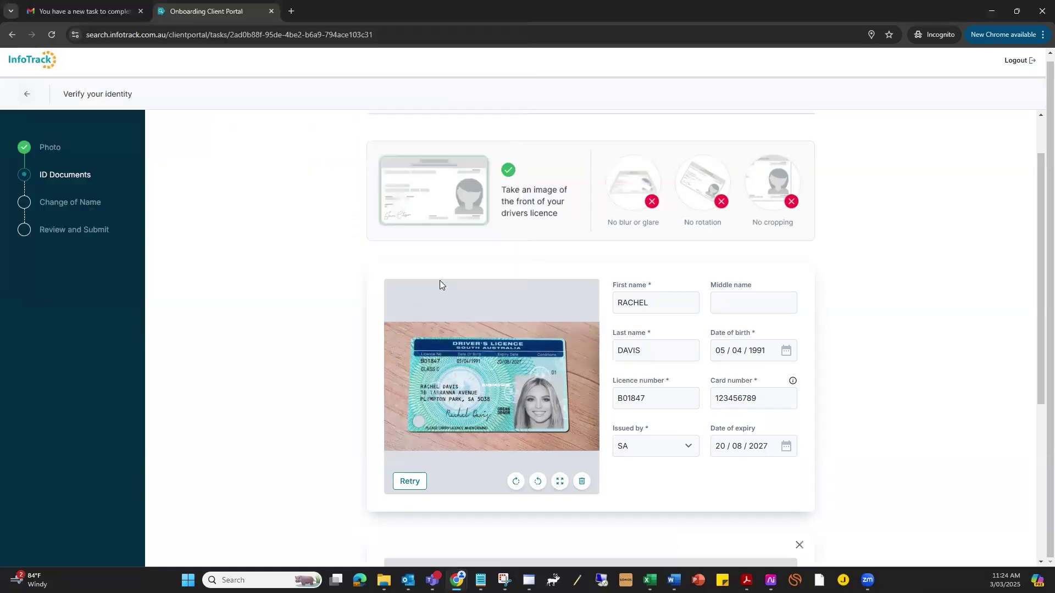
drag(1040, 273, 1041, 429)
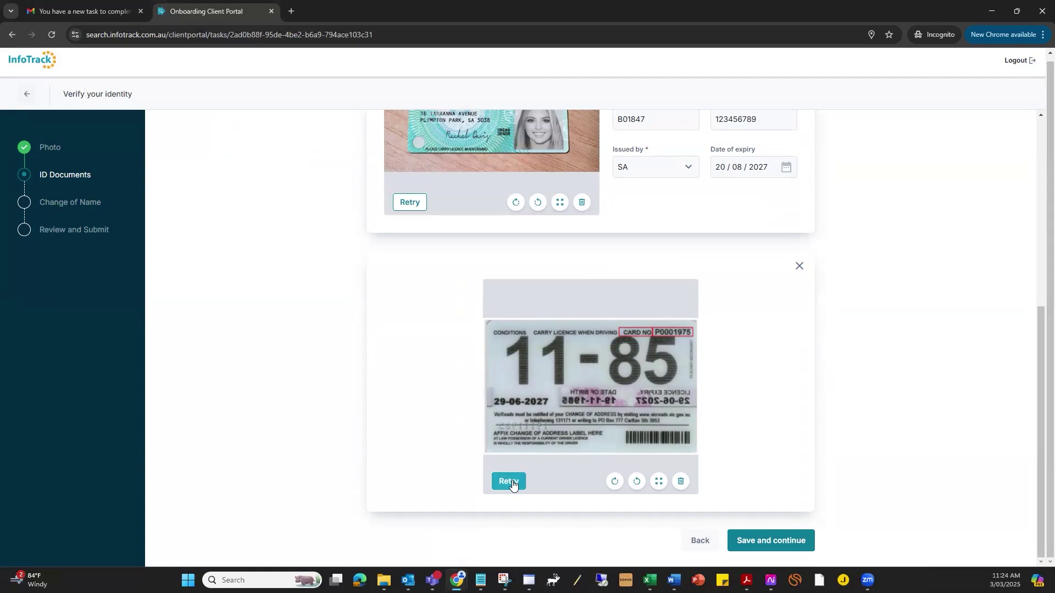
Submit the licence, recheck card number and last name after the data-match warning, and save
click(765, 547)
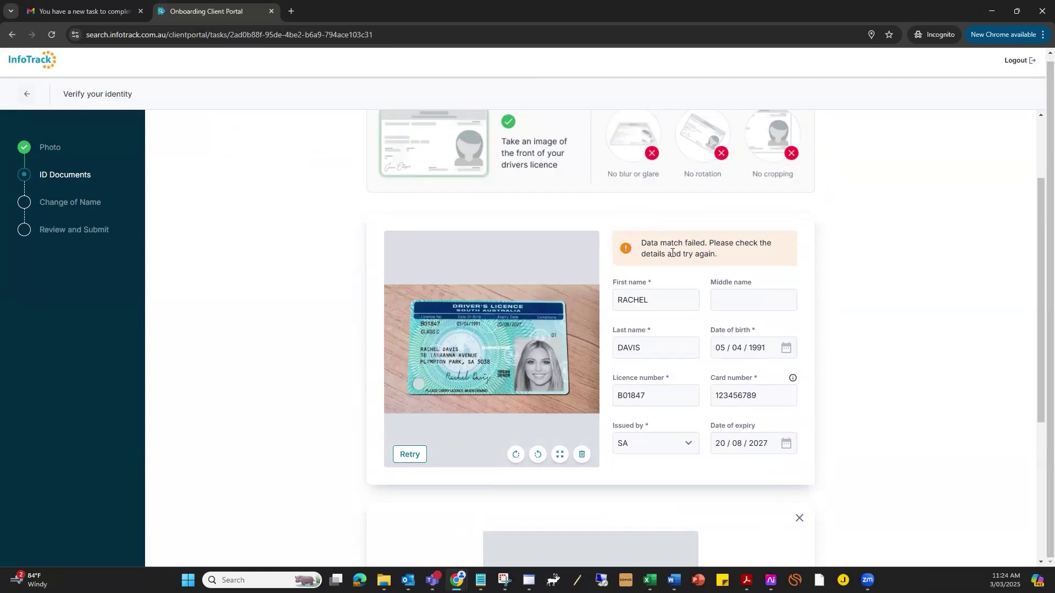
click(730, 397)
click(665, 346)
click(683, 347)
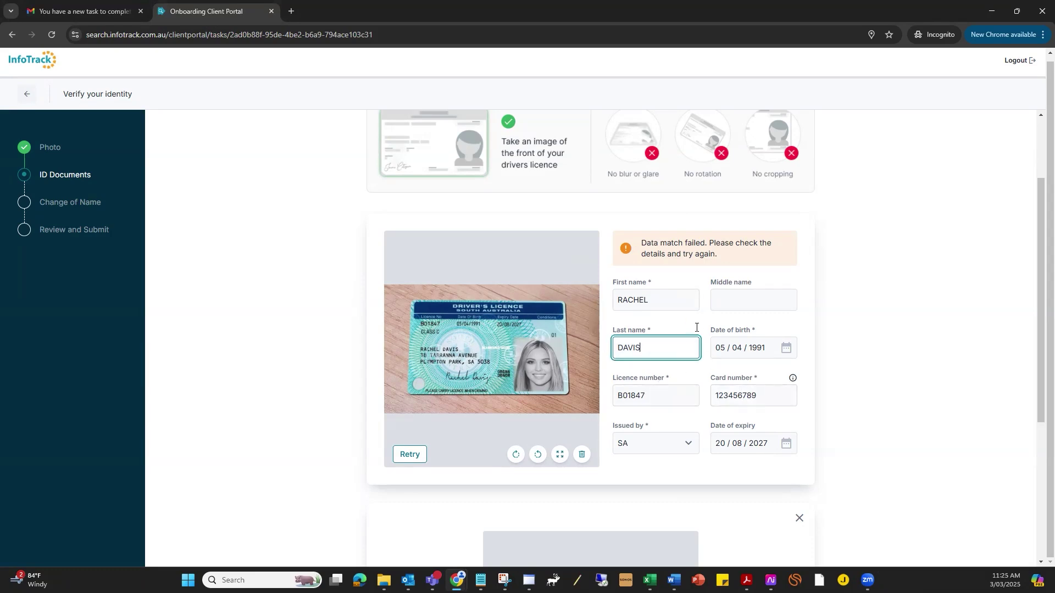
scroll(1041, 293, down, 3)
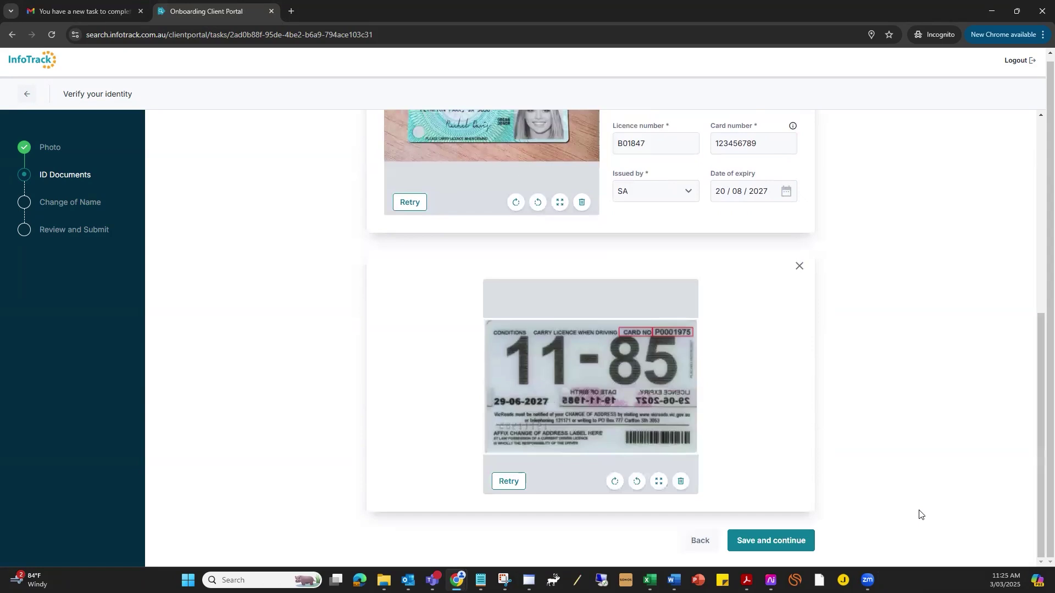
click(788, 541)
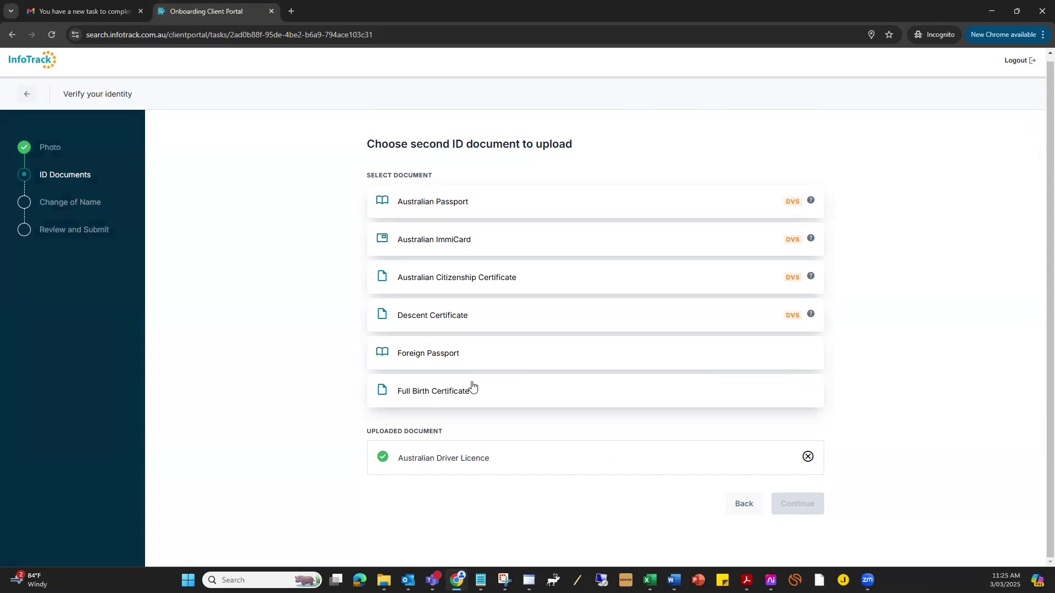
Choose Australian Passport and upload the 'Example Passport - Jane Citizen' image
click(490, 207)
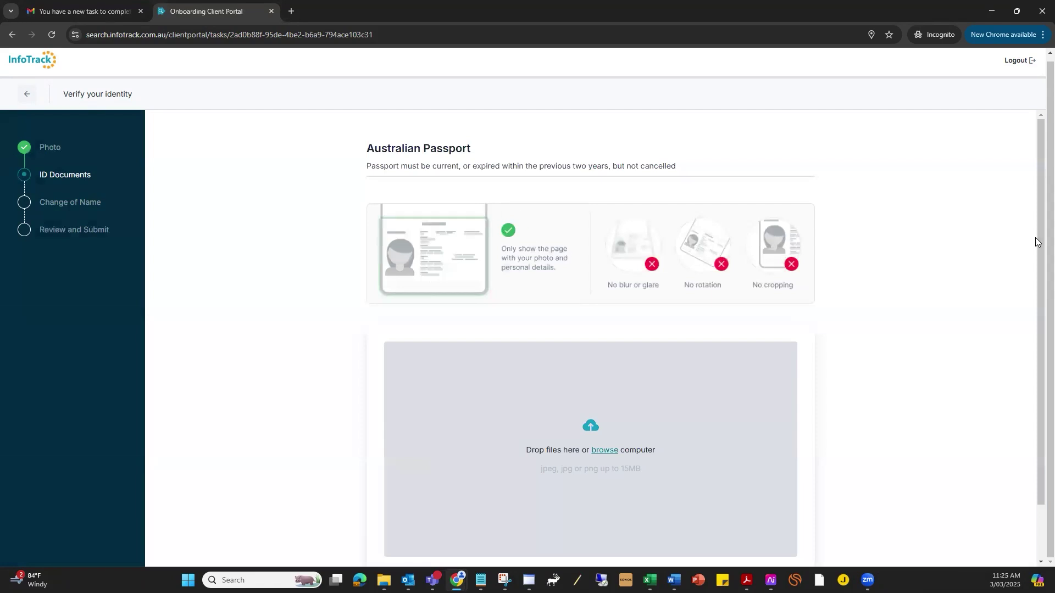
scroll(1036, 264, down, 2)
click(605, 388)
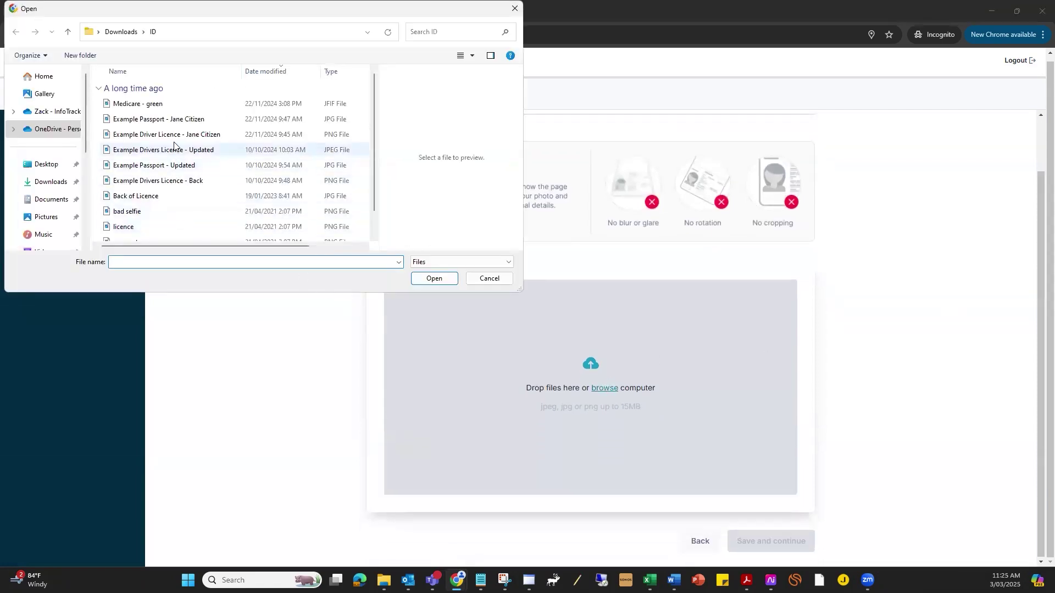
click(177, 120)
click(431, 279)
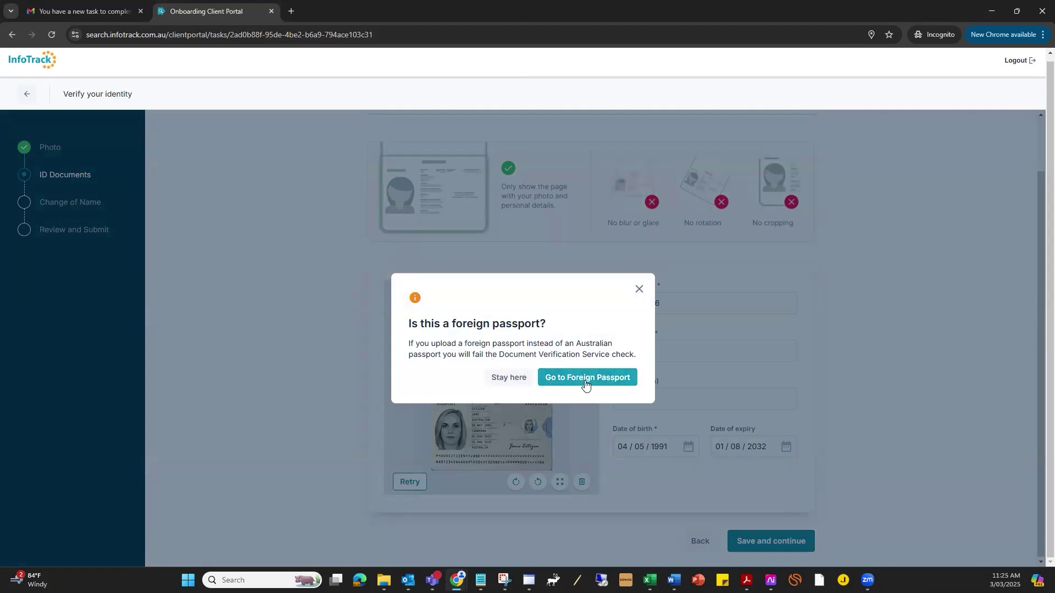
Keep the document as a passport, enter family name CITIZEN and given name JANE, and save
click(498, 384)
click(662, 347)
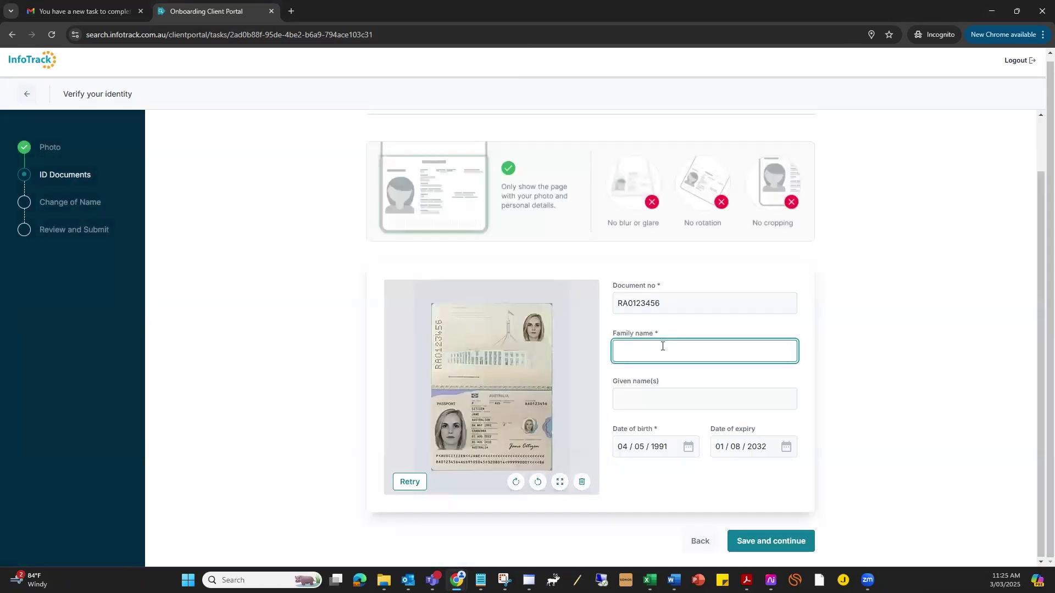
text(CITIZEN)
key(Tab)
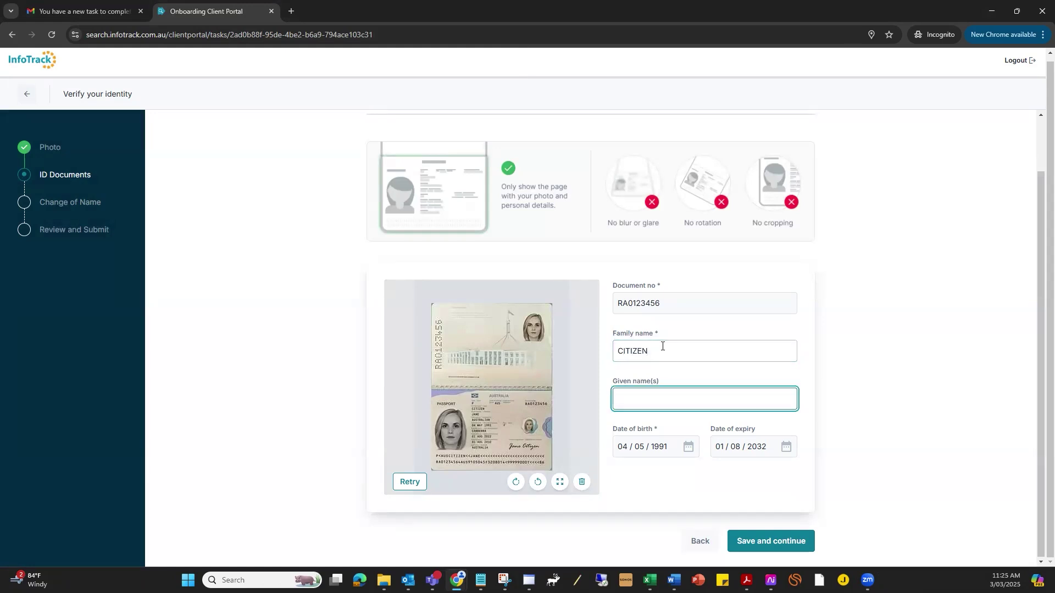
text(JANE)
click(773, 544)
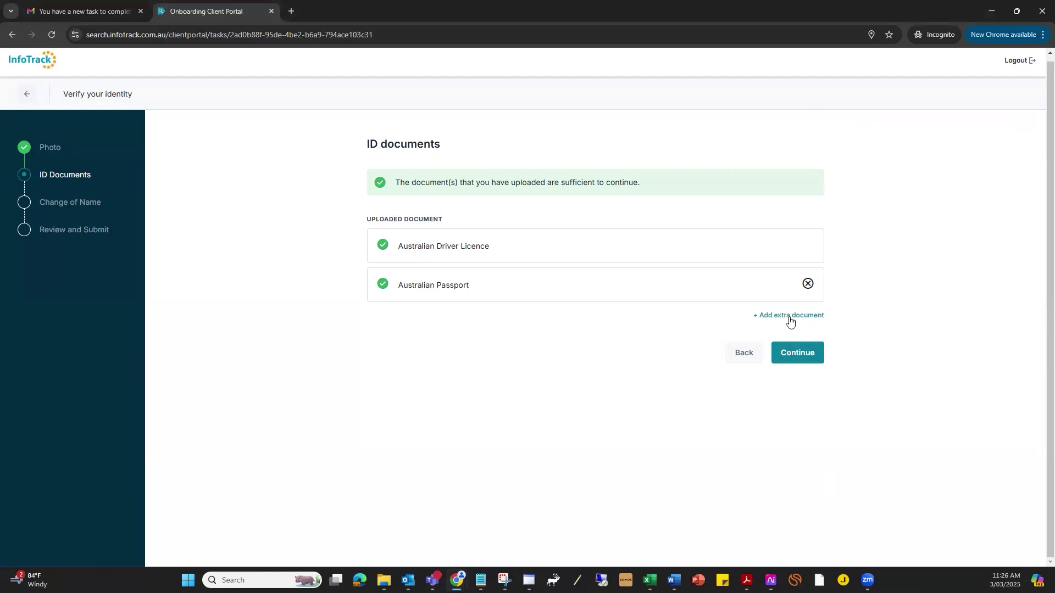
Continue past ID documents and answer 'Names are the same' to the Change of Name question
click(795, 351)
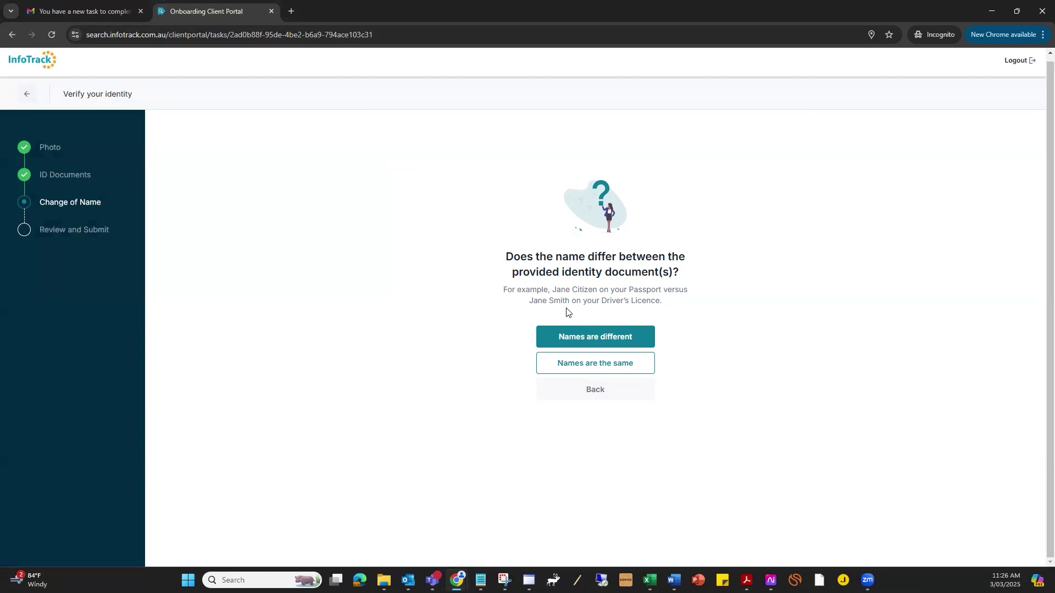
click(601, 366)
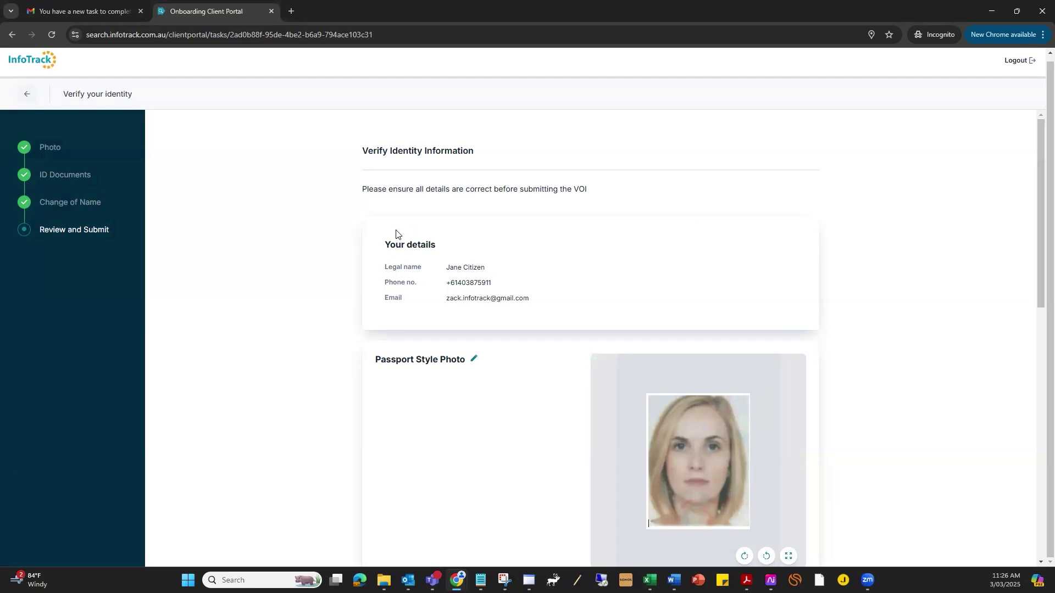
drag(1038, 247, 1040, 503)
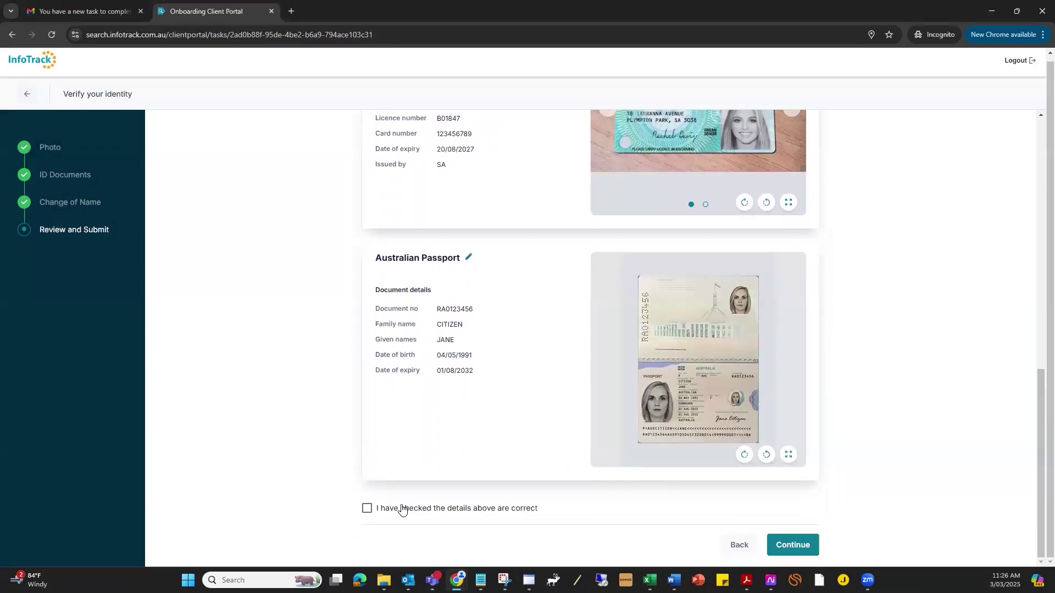
Tick 'I have checked the details above are correct' and continue to the declaration
click(434, 511)
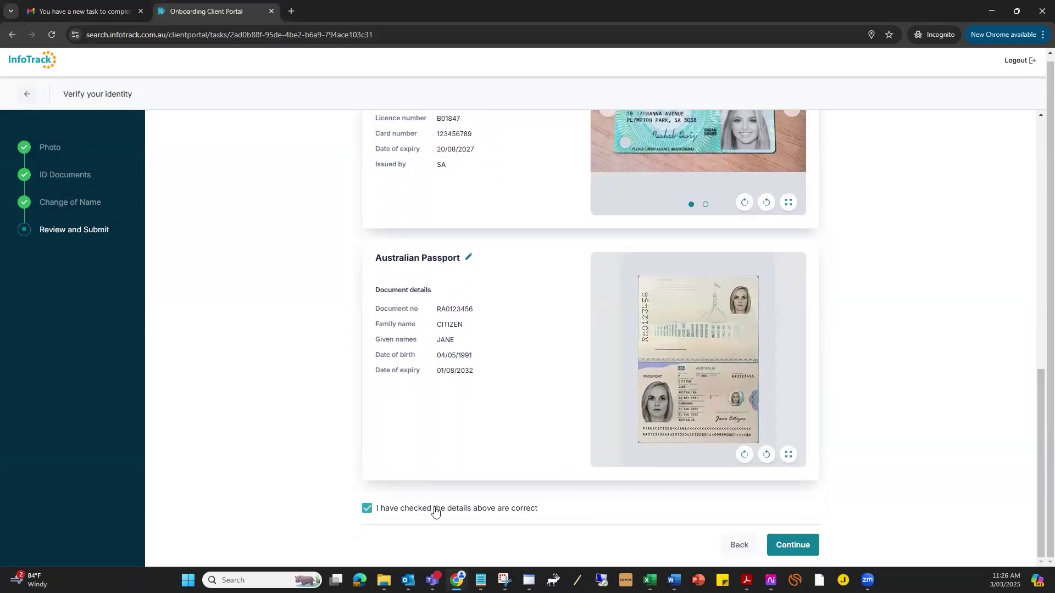
click(787, 546)
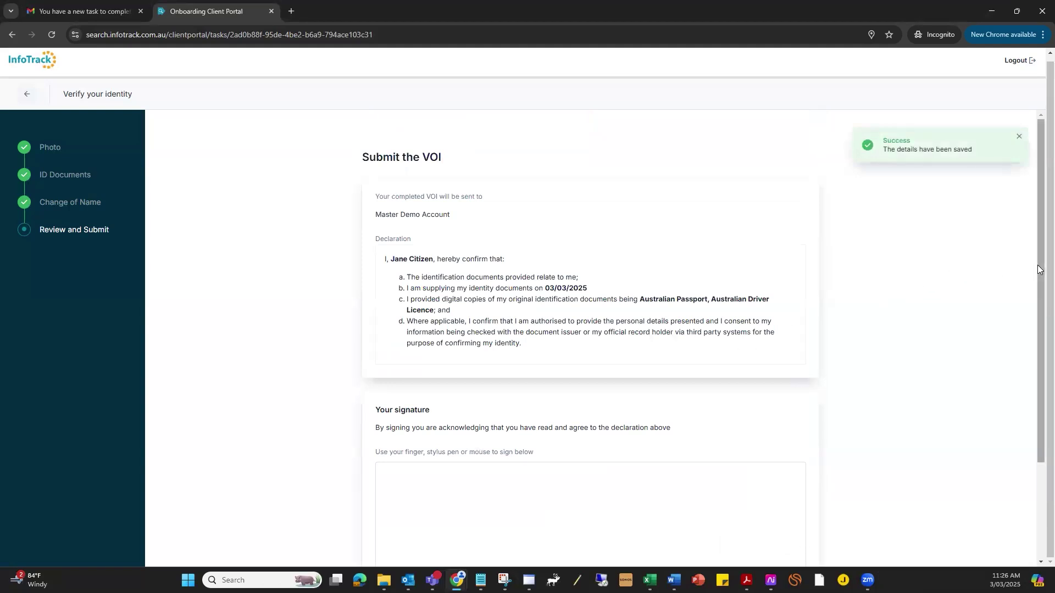
scroll(1039, 269, down, 1)
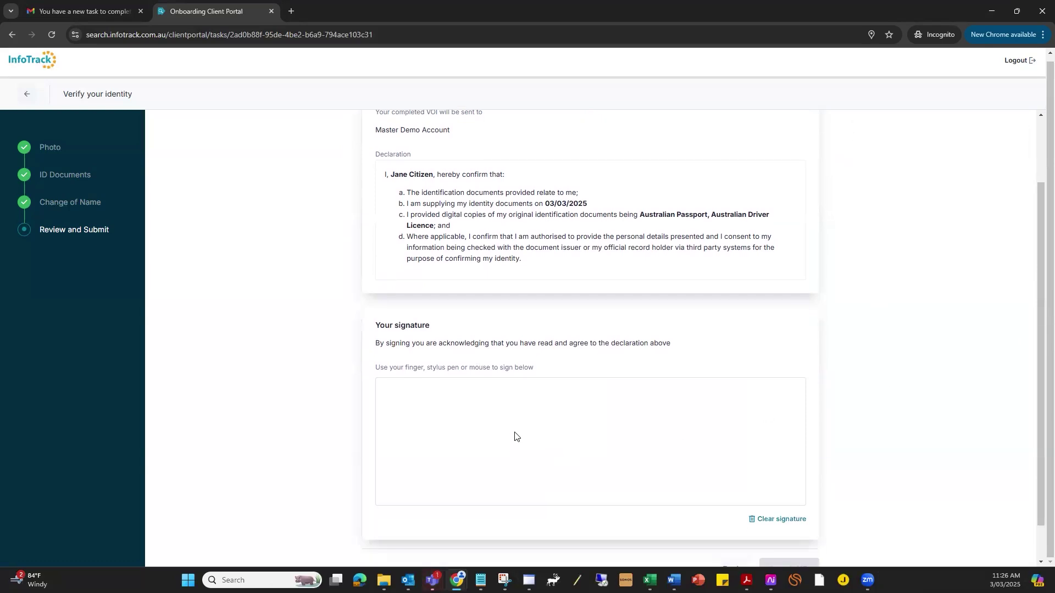
mouse_move(521, 448)
mouse_down()
mouse_move(598, 426)
mouse_move(607, 450)
mouse_move(631, 456)
mouse_up()
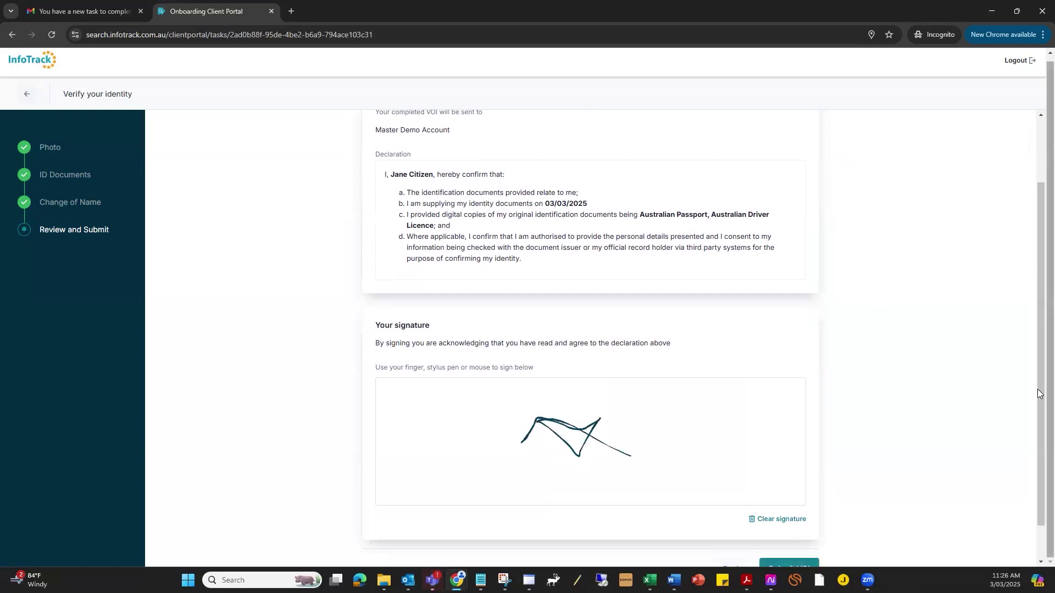
scroll(1039, 415, down, 1)
Submit the signed VOI declaration with Submit VOI
click(797, 528)
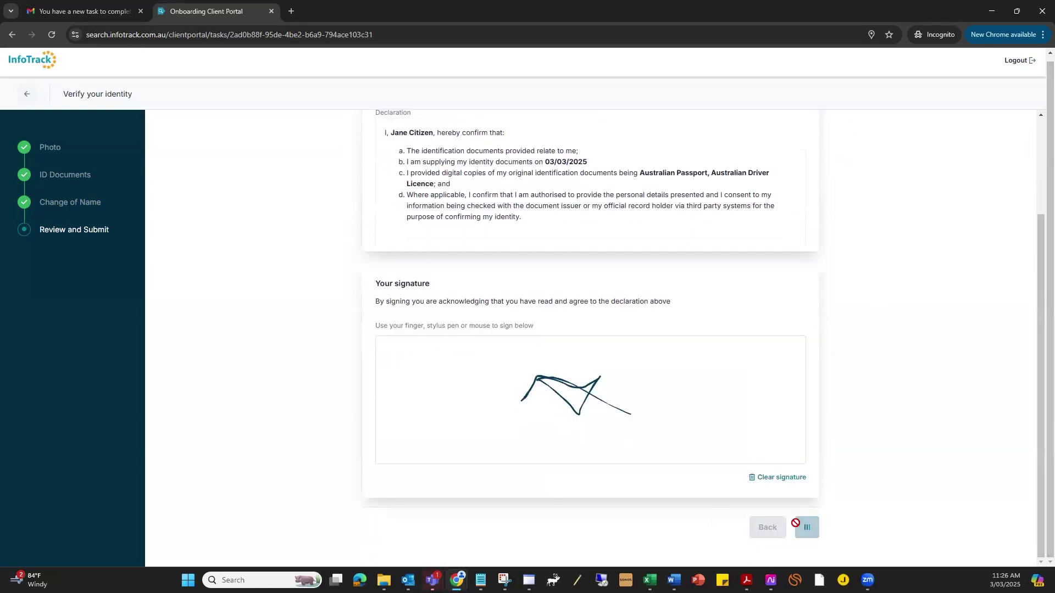